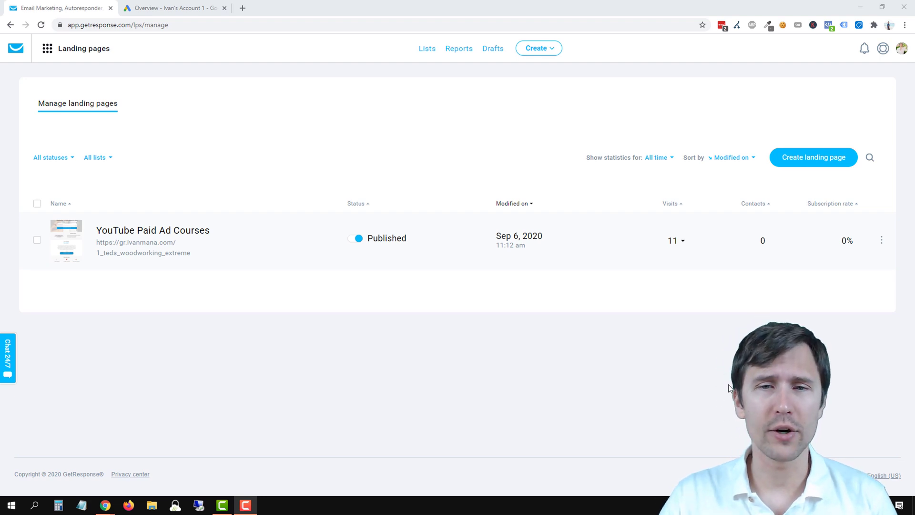
Open the YouTube Paid Ad Courses page's Edit settings and expand its Google Ads conversion tracking fields.
{"action": "left_click", "coordinate": [72, 52]}
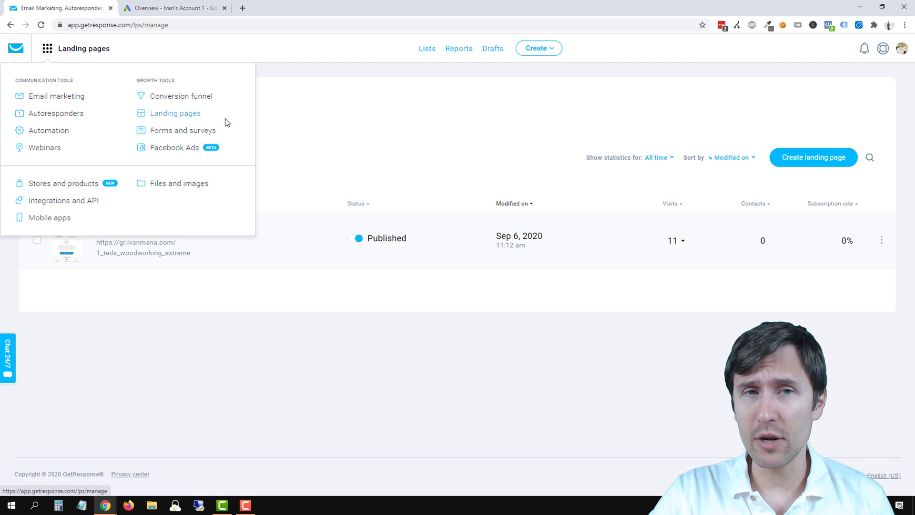
{"action": "left_click", "coordinate": [882, 240]}
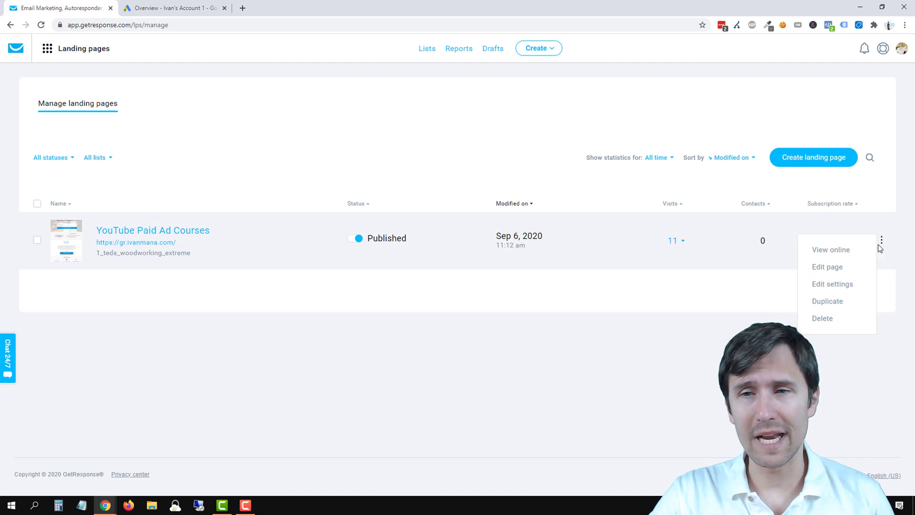
{"action": "left_click", "coordinate": [834, 285]}
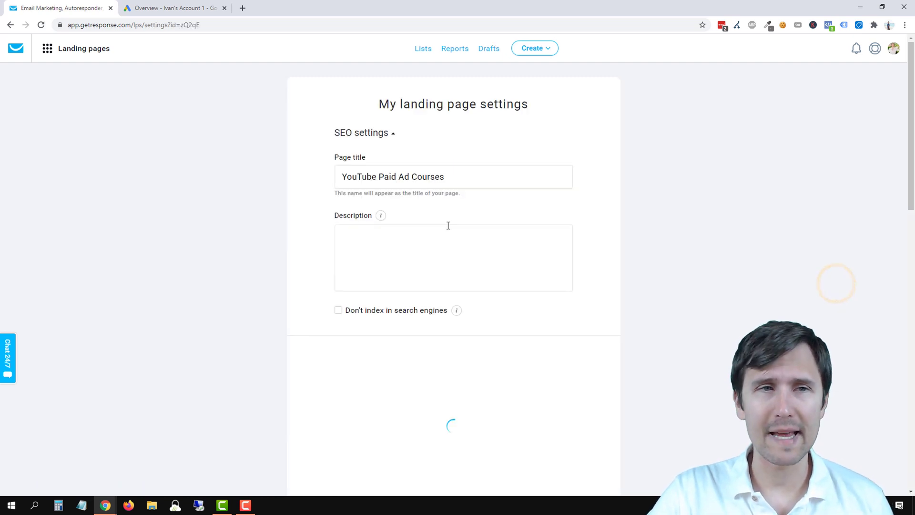
{"action": "scroll", "coordinate": [480, 296], "scroll_direction": "down", "scroll_amount": 6}
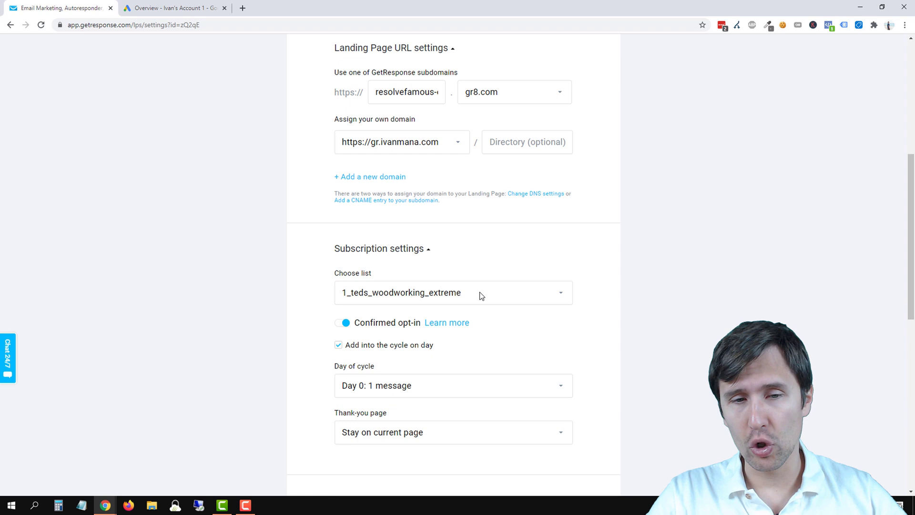
{"action": "scroll", "coordinate": [480, 295], "scroll_direction": "down", "scroll_amount": 10}
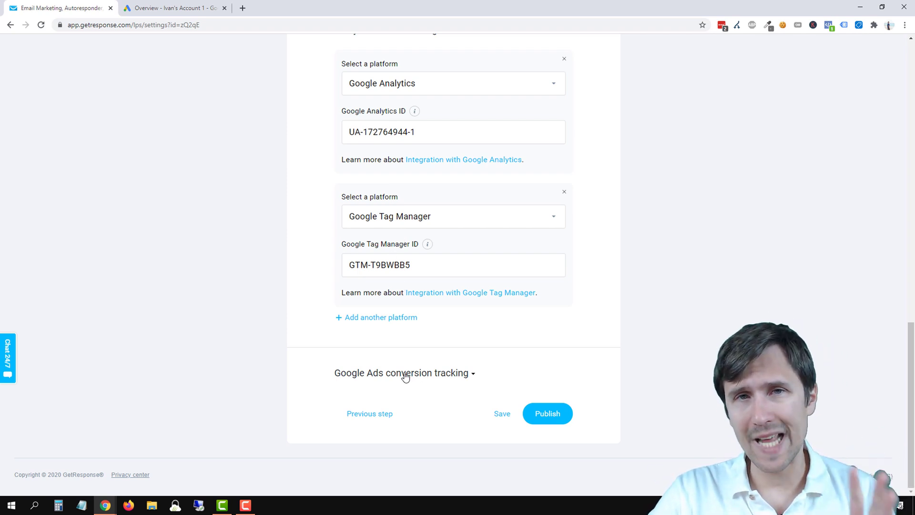
{"action": "left_click", "coordinate": [387, 376]}
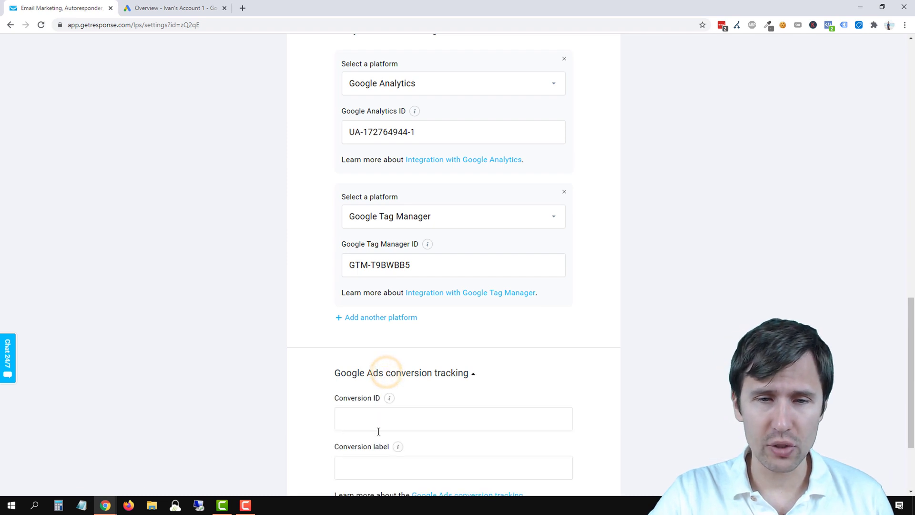
{"action": "scroll", "coordinate": [424, 415], "scroll_direction": "down", "scroll_amount": 3}
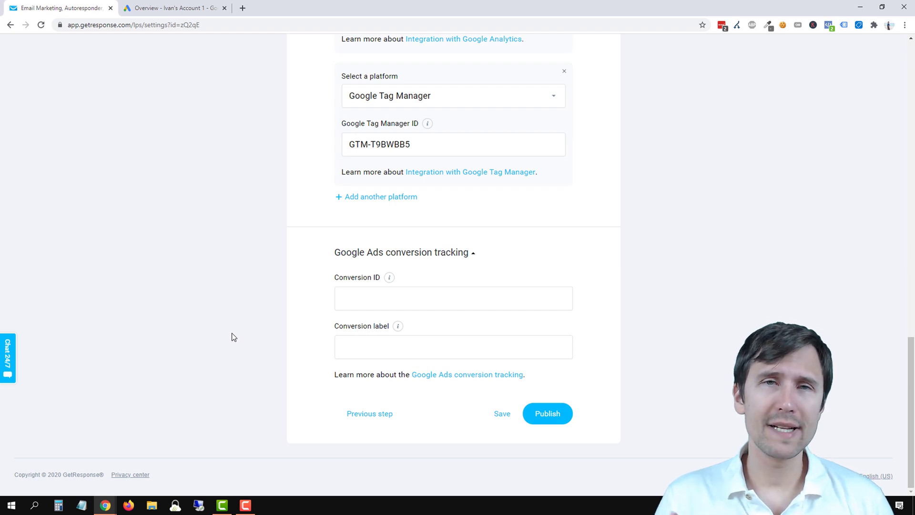
In Google Ads, go to Tools > Measurement > Conversions and start a new conversion action.
{"action": "left_click", "coordinate": [178, 6]}
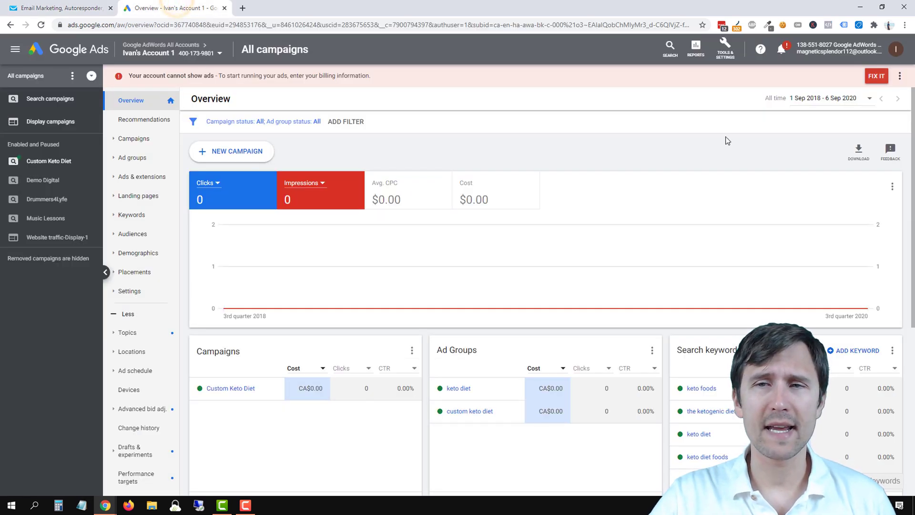
{"action": "left_click", "coordinate": [725, 50]}
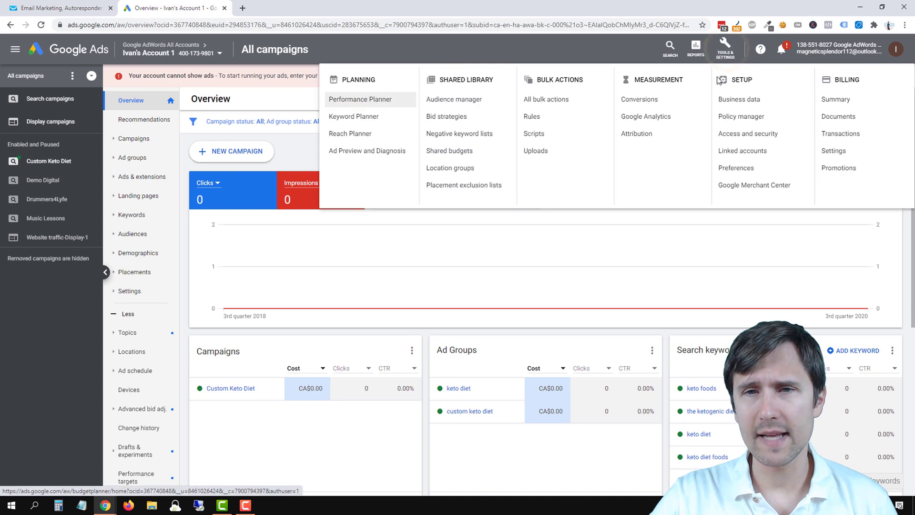
{"action": "left_click", "coordinate": [658, 104]}
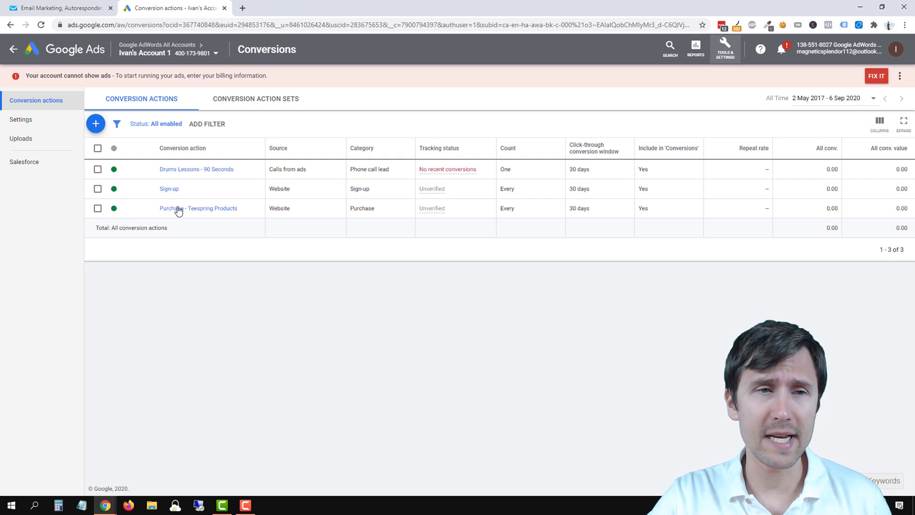
{"action": "left_click", "coordinate": [95, 127]}
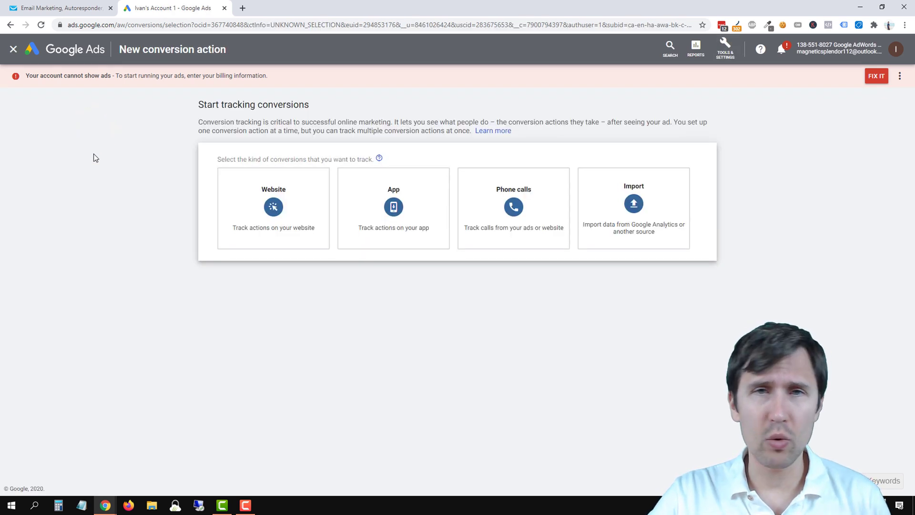
Create a Website conversion with category Purchase, name 'Purchase - GR', and no conversion value.
{"action": "left_click", "coordinate": [269, 238]}
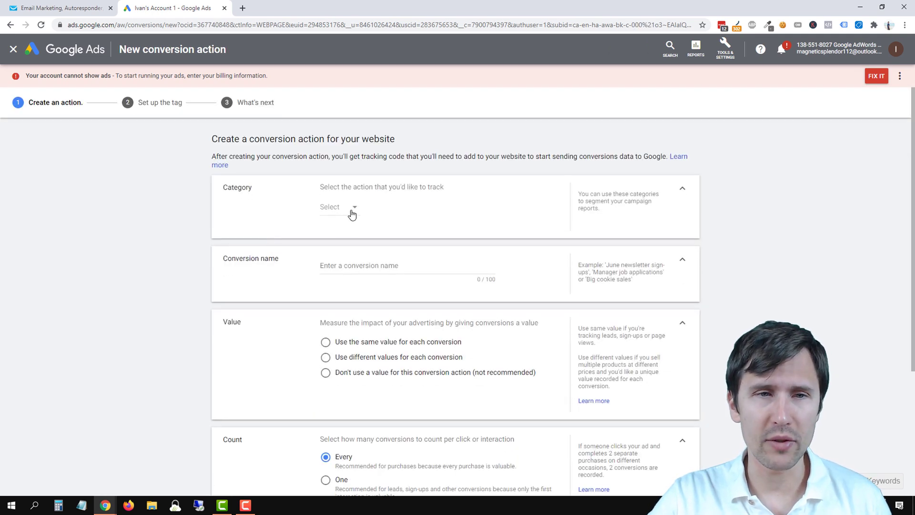
{"action": "left_click", "coordinate": [350, 206]}
{"action": "left_click", "coordinate": [351, 234]}
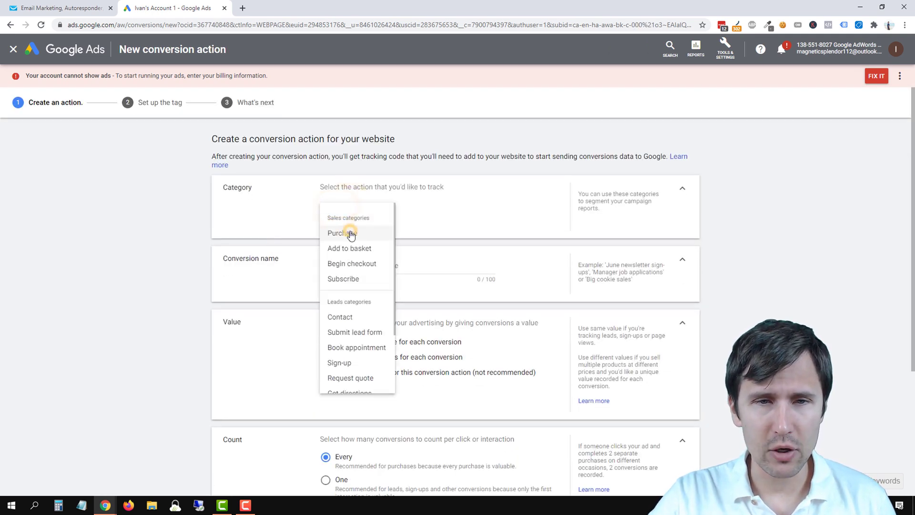
{"action": "left_click", "coordinate": [356, 265]}
{"action": "scroll", "coordinate": [359, 224], "scroll_direction": "down", "scroll_amount": 2}
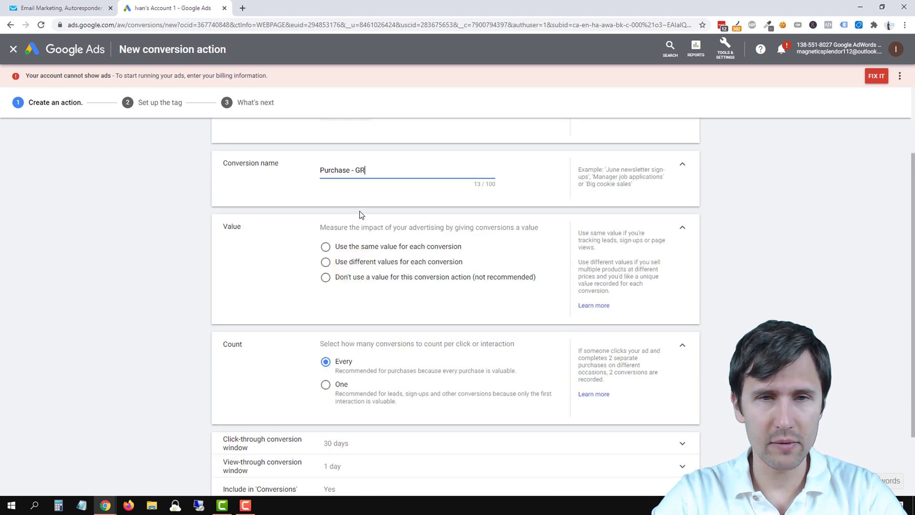
{"action": "left_click", "coordinate": [385, 277]}
{"action": "scroll", "coordinate": [362, 333], "scroll_direction": "down", "scroll_amount": 2}
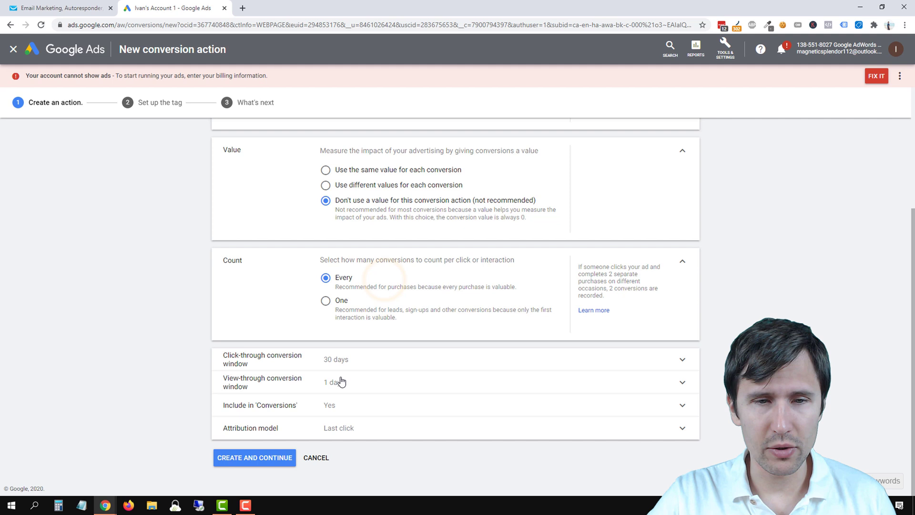
{"action": "left_click", "coordinate": [263, 464]}
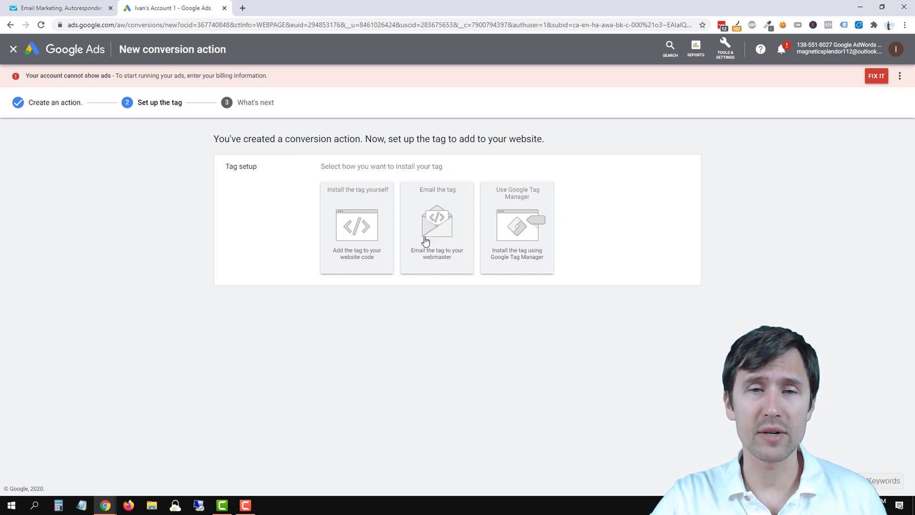
Choose to install the tag yourself and look over the global site tag and event snippet code.
{"action": "left_click", "coordinate": [351, 233]}
{"action": "scroll", "coordinate": [433, 228], "scroll_direction": "down", "scroll_amount": 6}
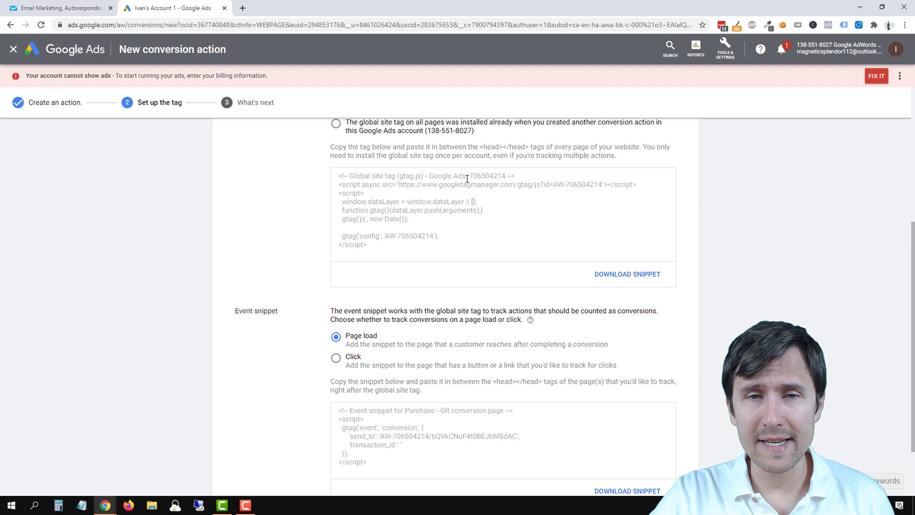
{"action": "double_click", "coordinate": [479, 175]}
{"action": "key", "text": "ctrl+a"}
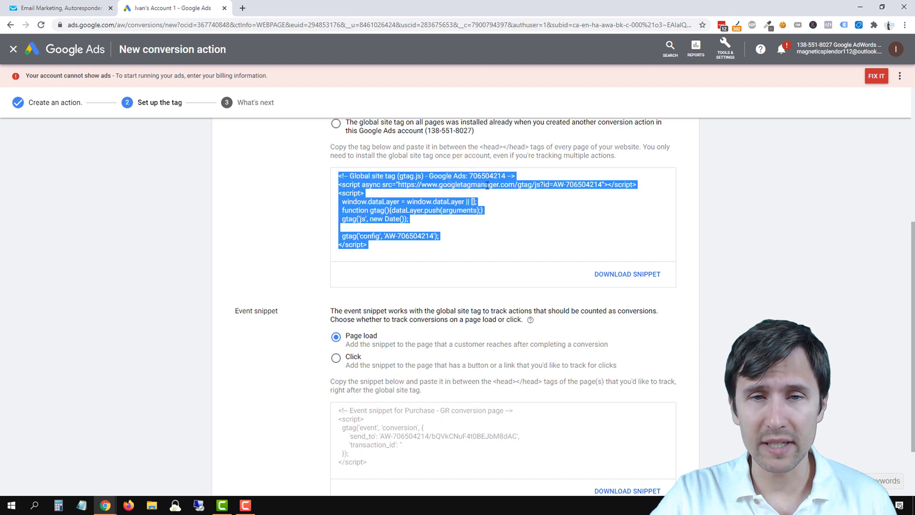
{"action": "left_click", "coordinate": [484, 196]}
{"action": "double_click", "coordinate": [432, 436]}
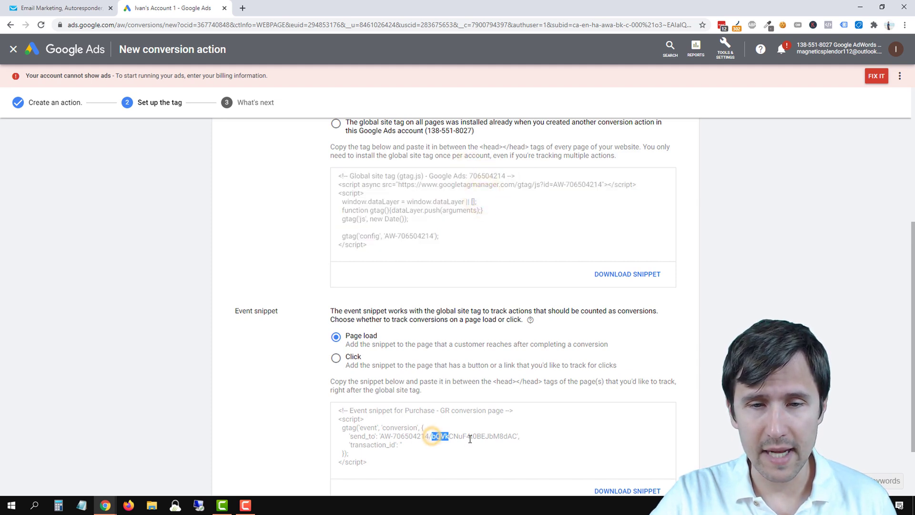
{"action": "key", "text": "ctrl+a"}
Show the Tag Manager details and select conversion ID 706504214 for copying.
{"action": "scroll", "coordinate": [405, 225], "scroll_direction": "up", "scroll_amount": 6}
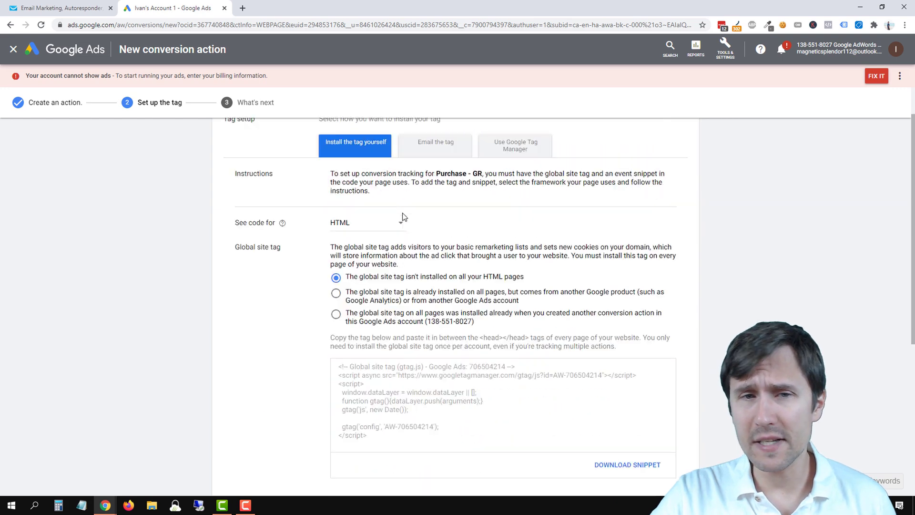
{"action": "left_click", "coordinate": [514, 201]}
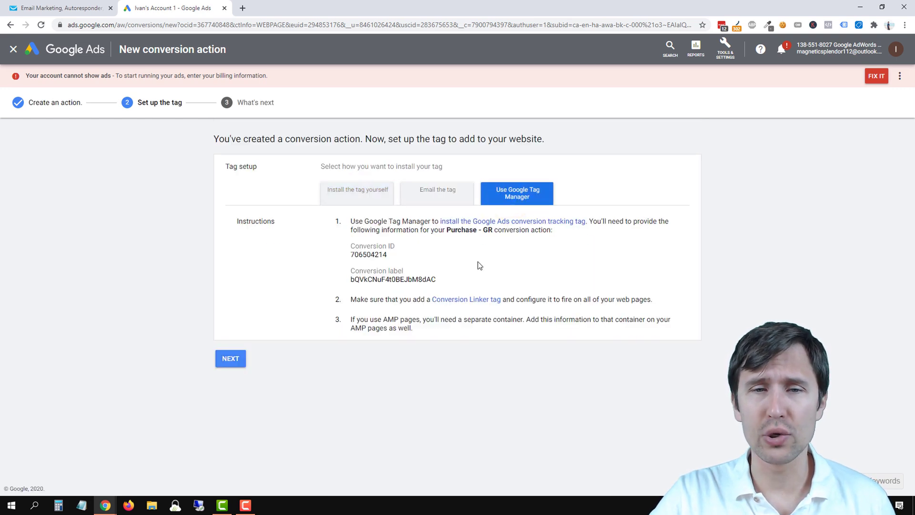
{"action": "double_click", "coordinate": [364, 255]}
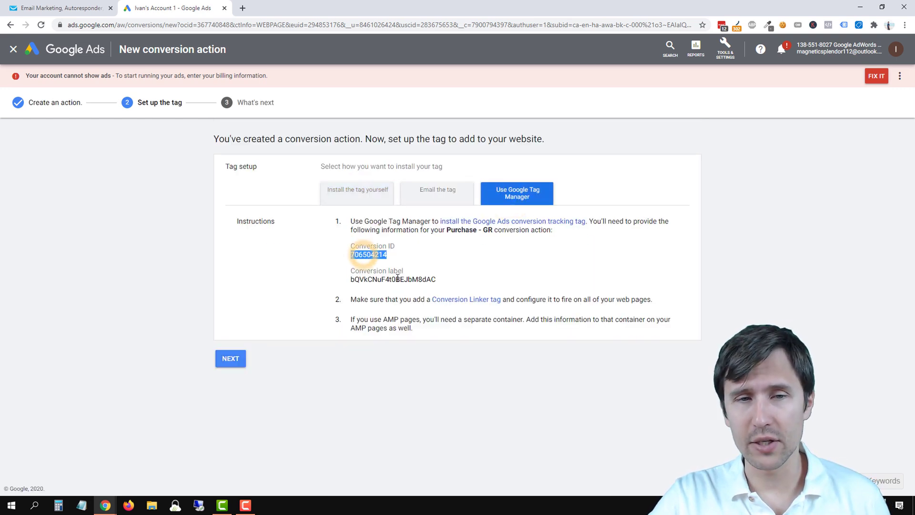
{"action": "right_click", "coordinate": [363, 254]}
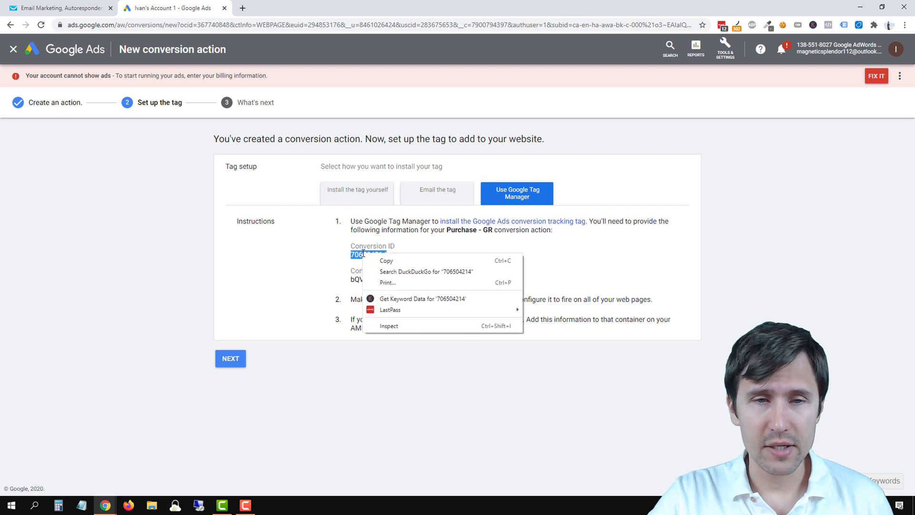
Copy conversion ID 706504214 into GetResponse's Conversion ID field.
{"action": "left_click", "coordinate": [369, 260]}
{"action": "left_click", "coordinate": [60, 10]}
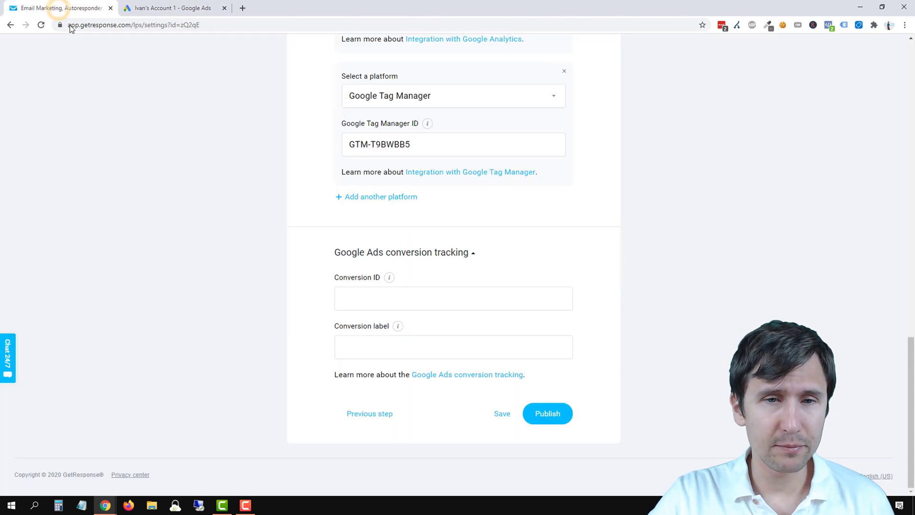
{"action": "left_click", "coordinate": [354, 296]}
{"action": "right_click", "coordinate": [355, 297]}
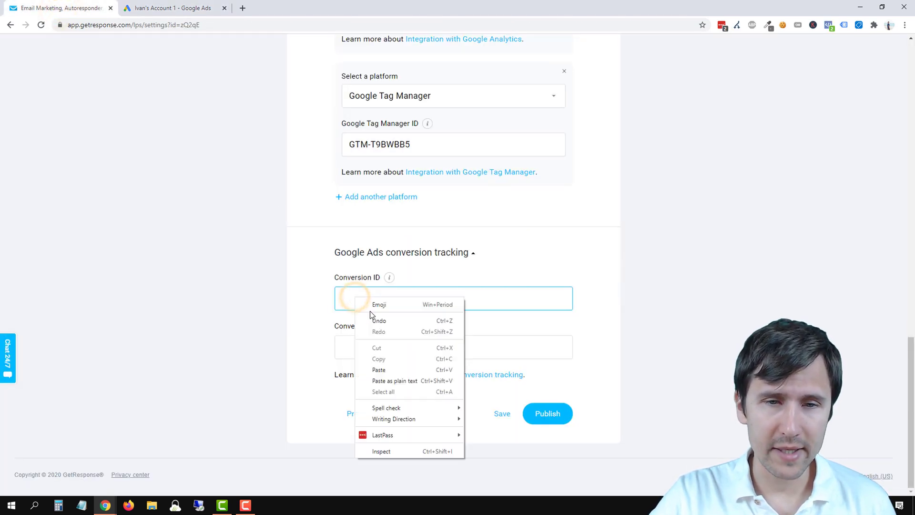
{"action": "left_click", "coordinate": [378, 370]}
Copy label bQVkCNuF4t0BEJbM8dAC into the Conversion label field and publish the landing page.
{"action": "left_click", "coordinate": [181, 8]}
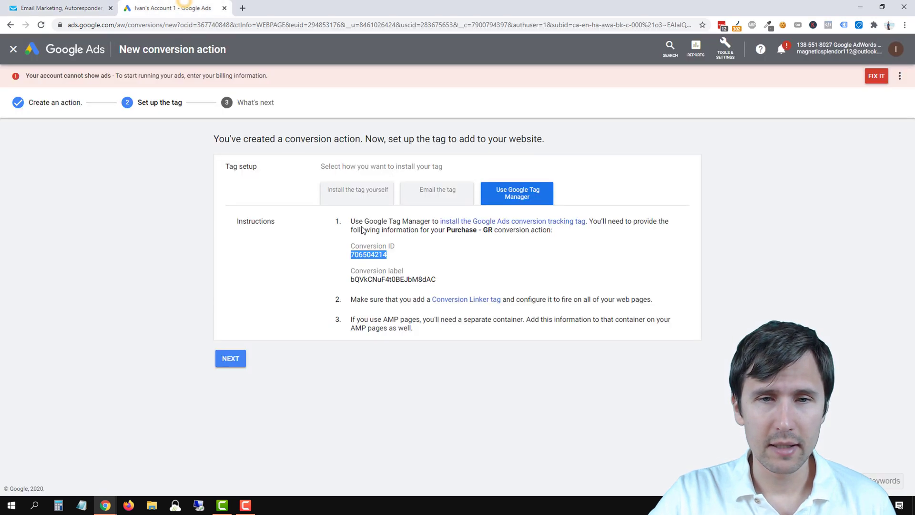
{"action": "double_click", "coordinate": [369, 280]}
{"action": "right_click", "coordinate": [370, 282]}
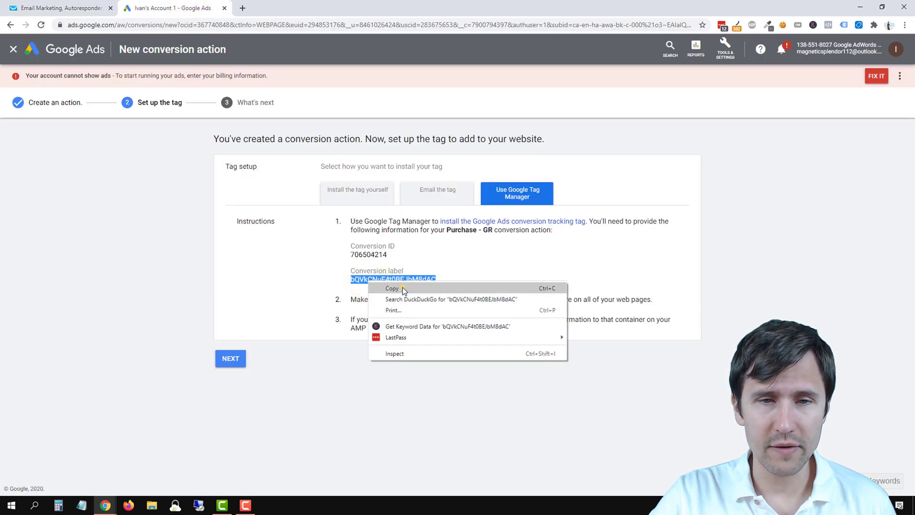
{"action": "left_click", "coordinate": [402, 287]}
{"action": "left_click", "coordinate": [98, 3]}
{"action": "right_click", "coordinate": [374, 346]}
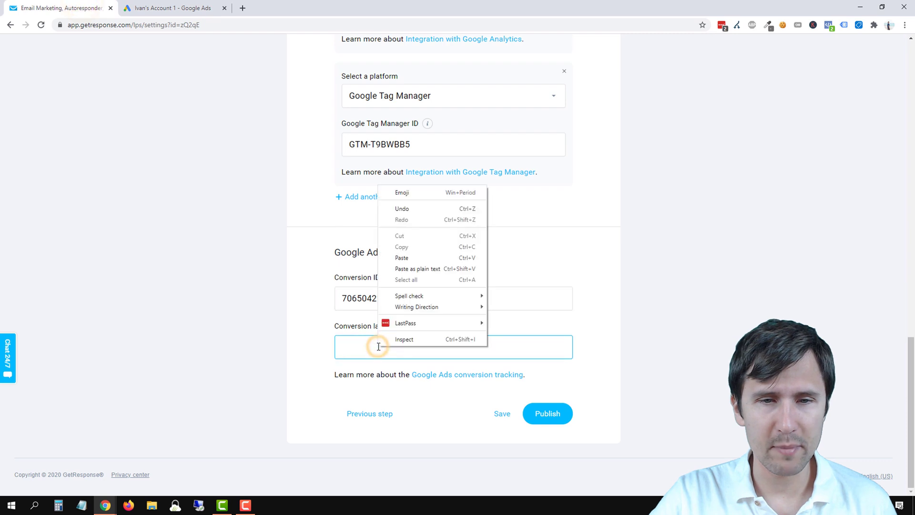
{"action": "left_click", "coordinate": [401, 258]}
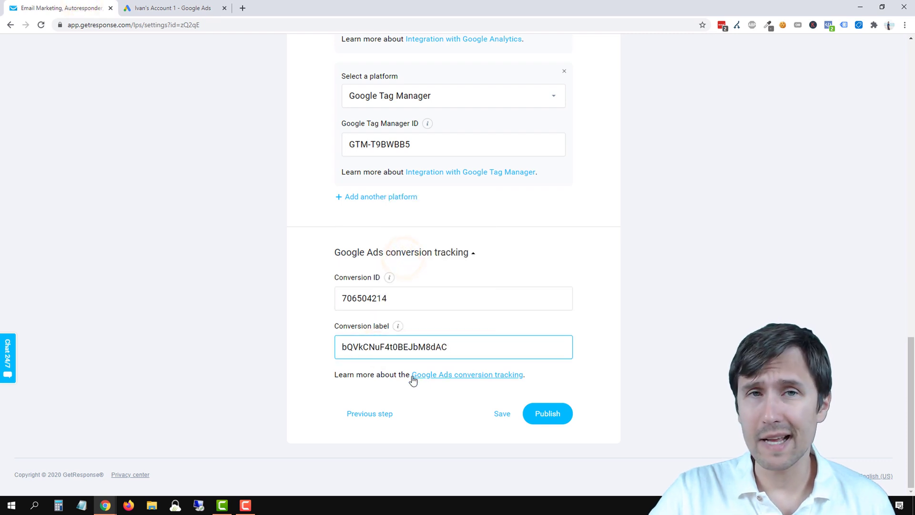
{"action": "left_click", "coordinate": [565, 414]}
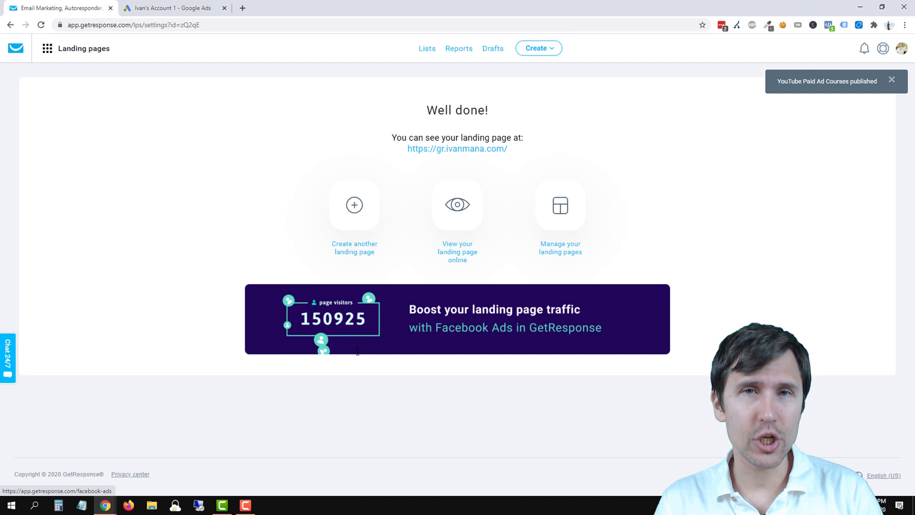
{"action": "left_click", "coordinate": [157, 7]}
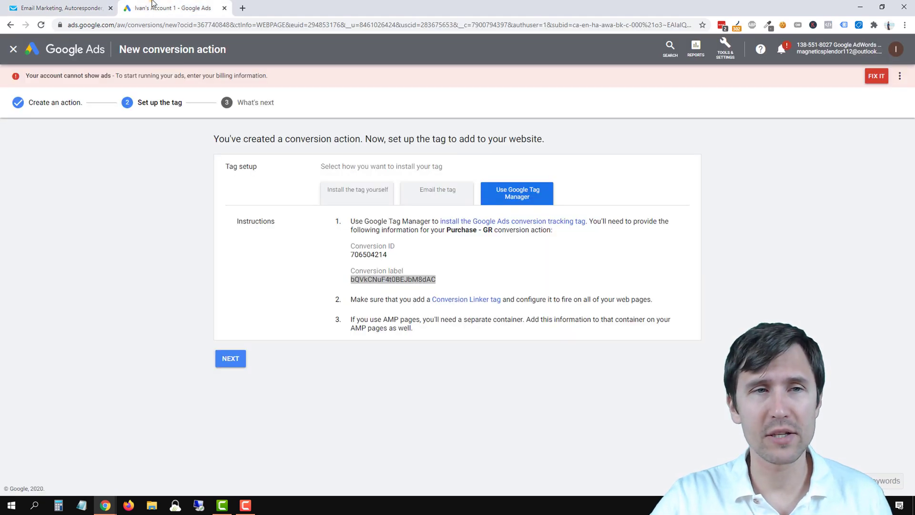
Complete the Purchase - GR tag setup, check the published GetResponse page, and return to Conversions.
{"action": "left_click", "coordinate": [237, 356]}
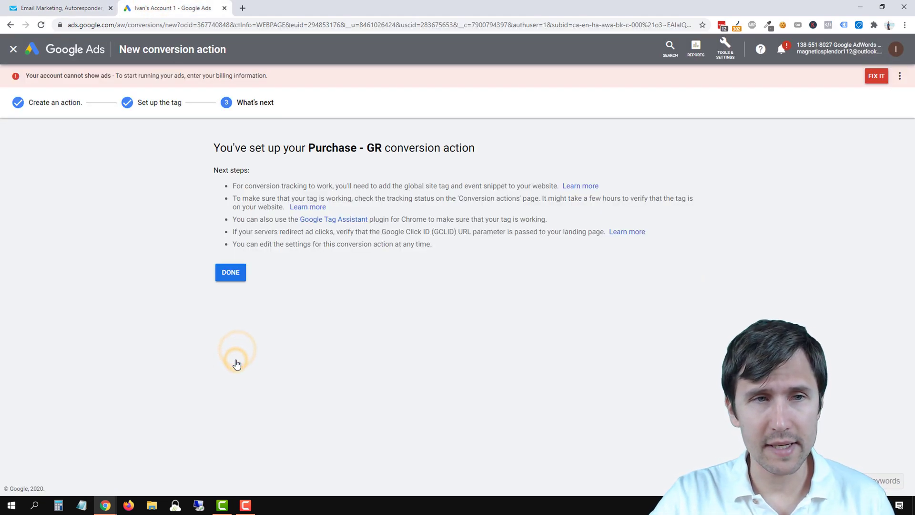
{"action": "left_click", "coordinate": [231, 277]}
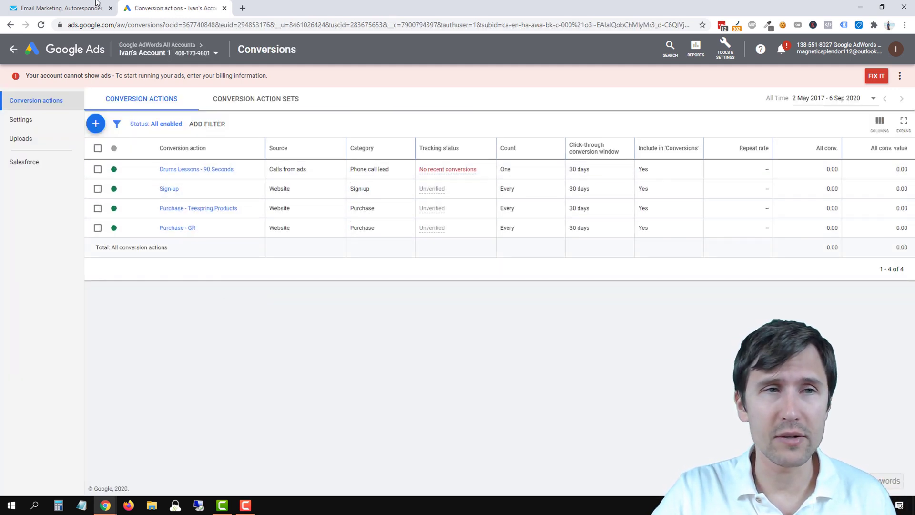
{"action": "left_click", "coordinate": [60, 8]}
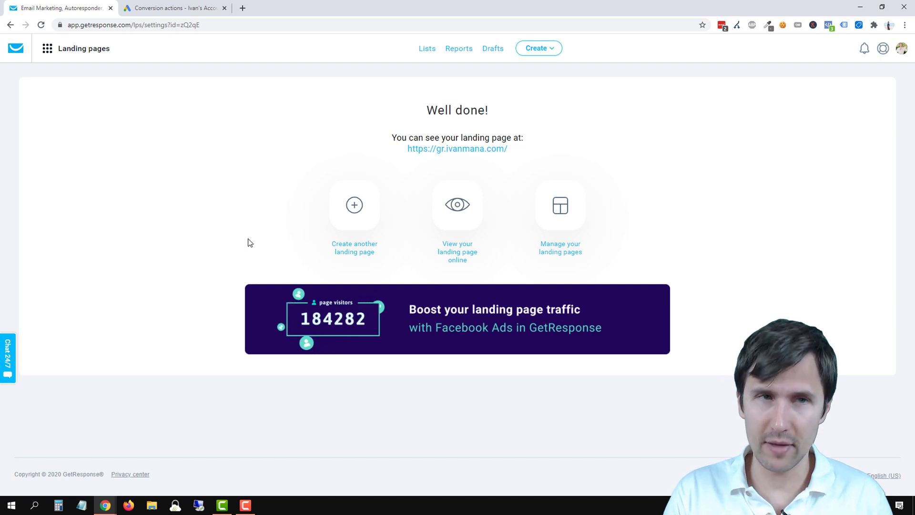
{"action": "left_click", "coordinate": [157, 8]}
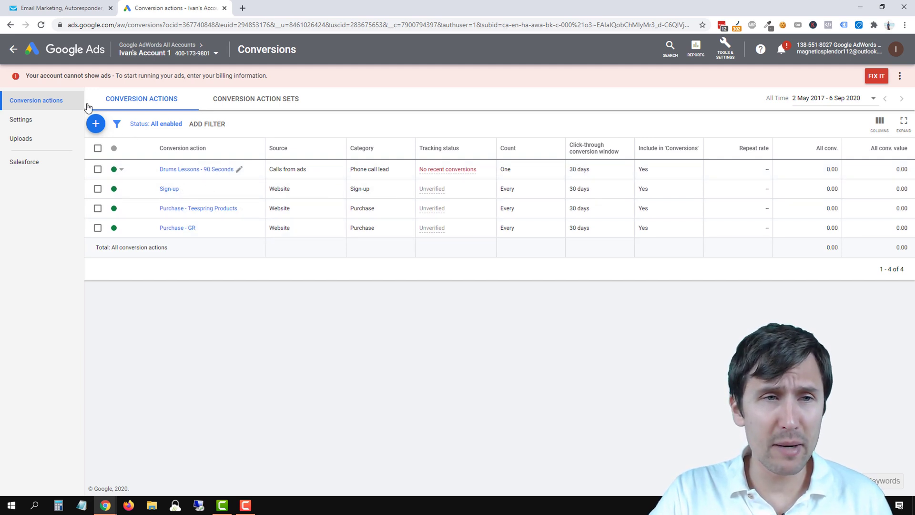
Open the Custom Keto Diet campaign's Ads & extensions > Ads list.
{"action": "left_click", "coordinate": [13, 51]}
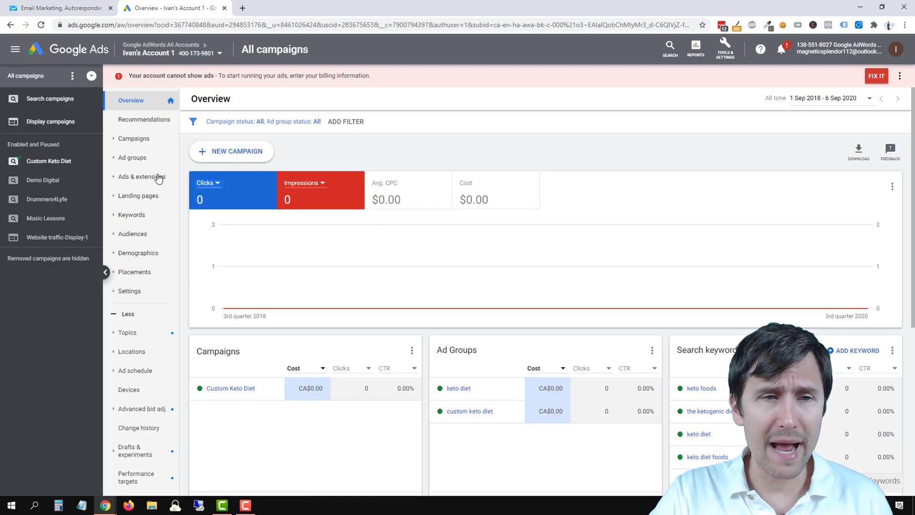
{"action": "left_click", "coordinate": [63, 161]}
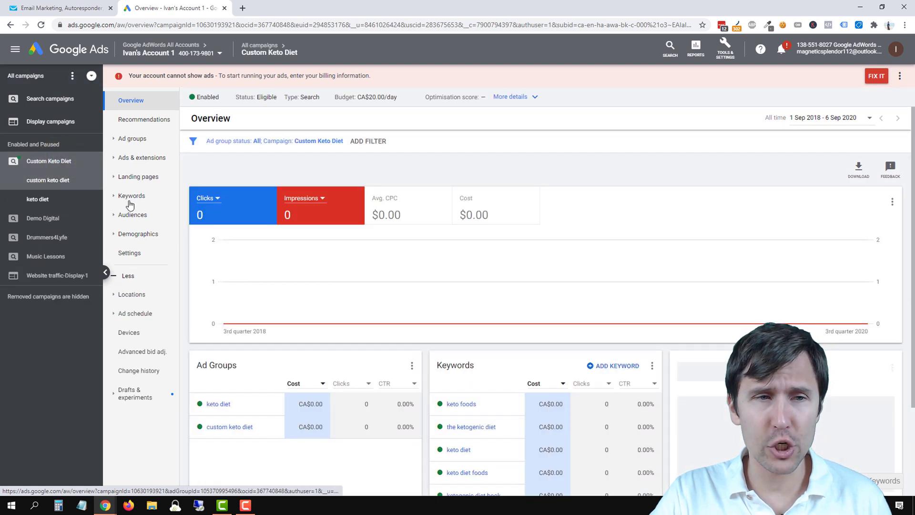
{"action": "left_click", "coordinate": [133, 164]}
{"action": "left_click", "coordinate": [125, 176]}
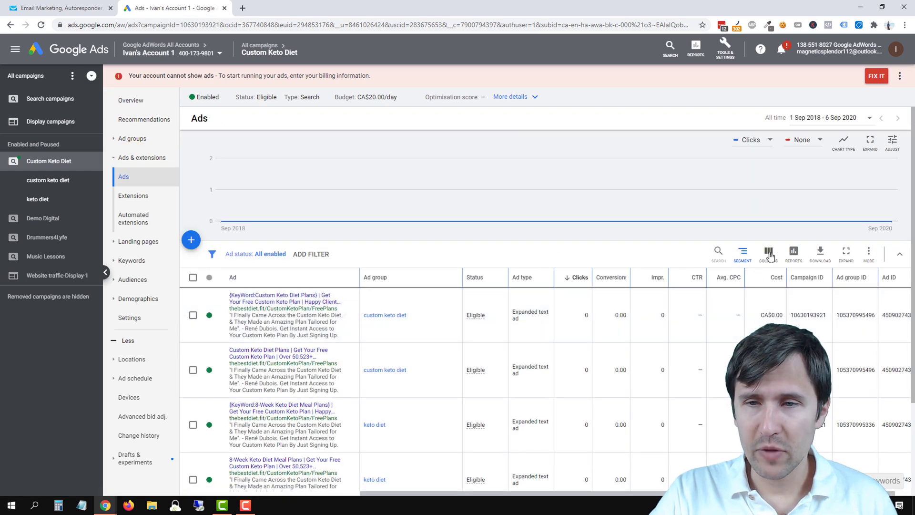
Review the conversion column options in Modify columns and cancel without changes.
{"action": "left_click", "coordinate": [768, 253]}
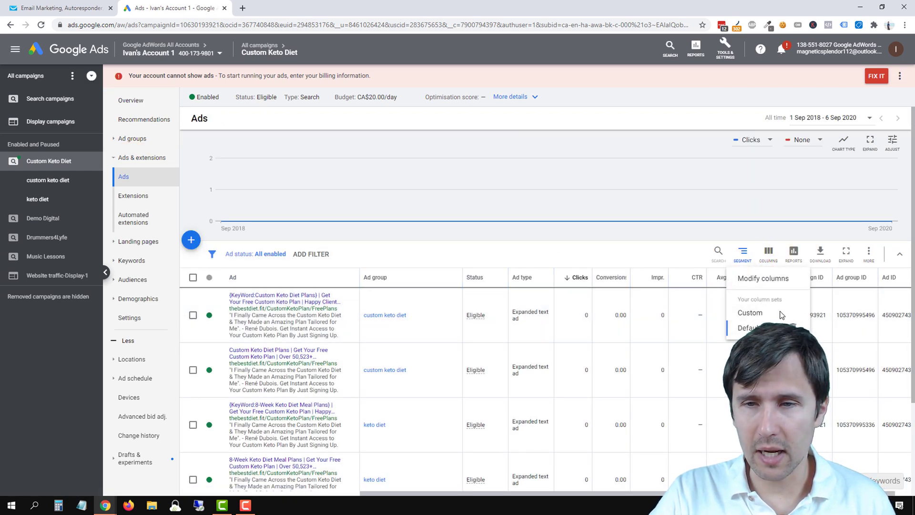
{"action": "left_click", "coordinate": [762, 278]}
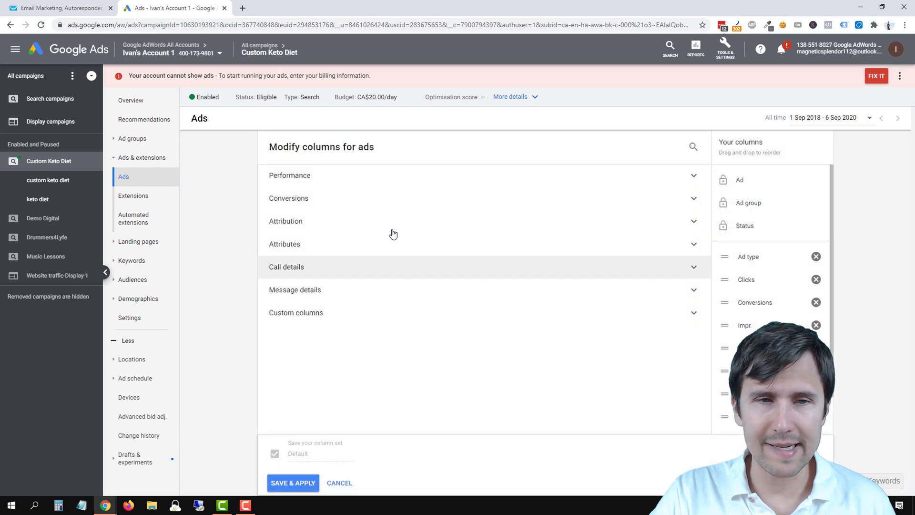
{"action": "left_click", "coordinate": [336, 203]}
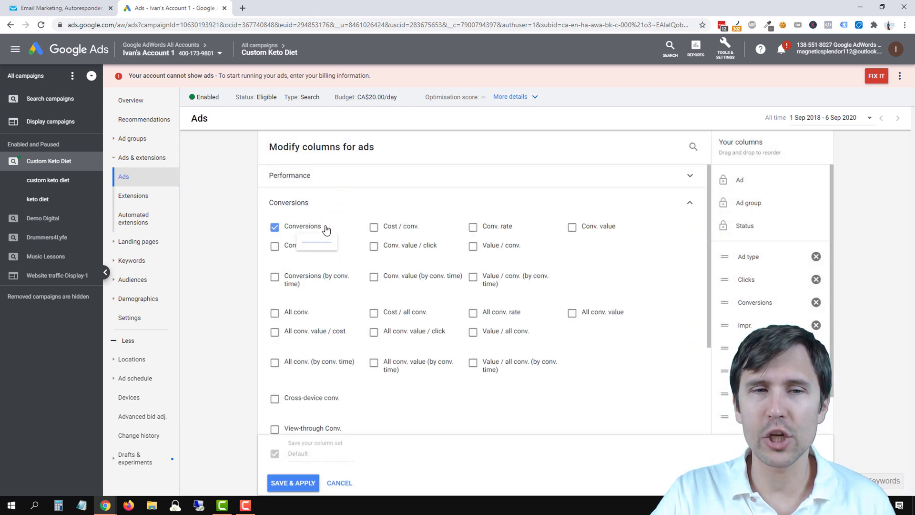
{"action": "mouse_move", "coordinate": [307, 233]}
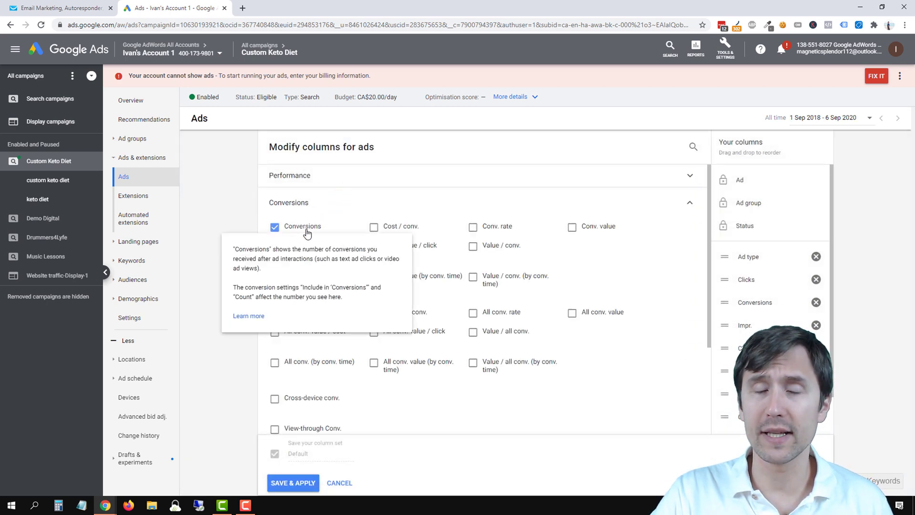
{"action": "left_click", "coordinate": [329, 482]}
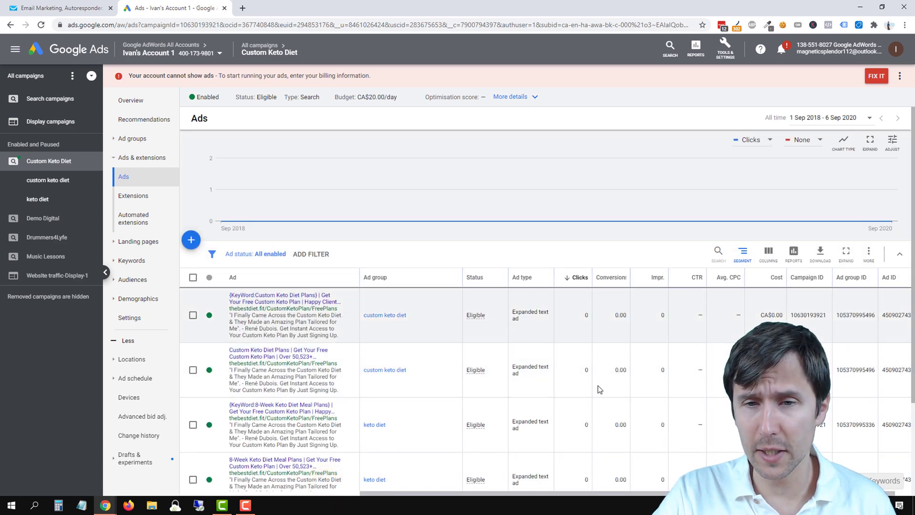